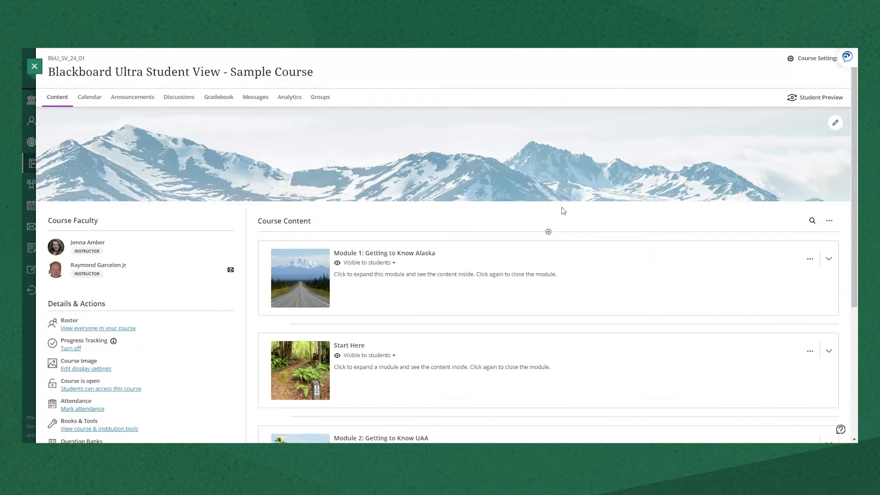
Import "Document for Blackboard Ultra Sample Course Assignment.docx" from Google Drive cloud storage above Module 1 in the course content, signing in with Google
{"action": "left_click", "coordinate": [549, 232]}
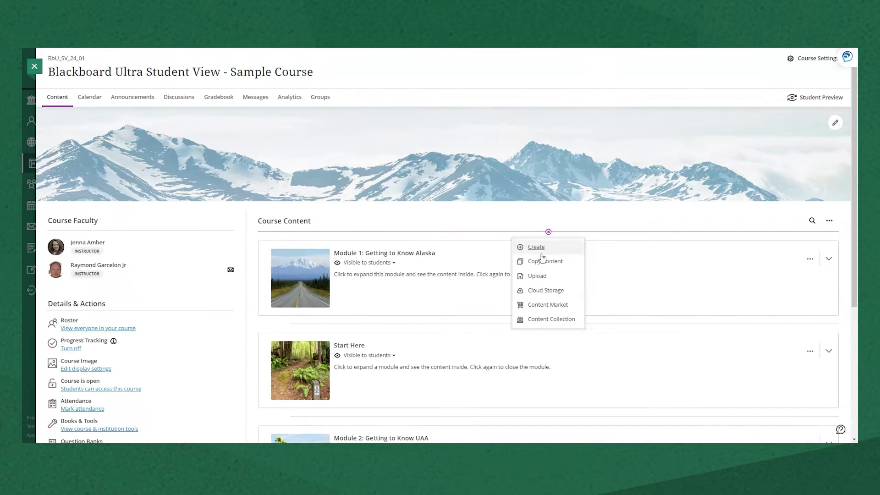
{"action": "left_click", "coordinate": [558, 297]}
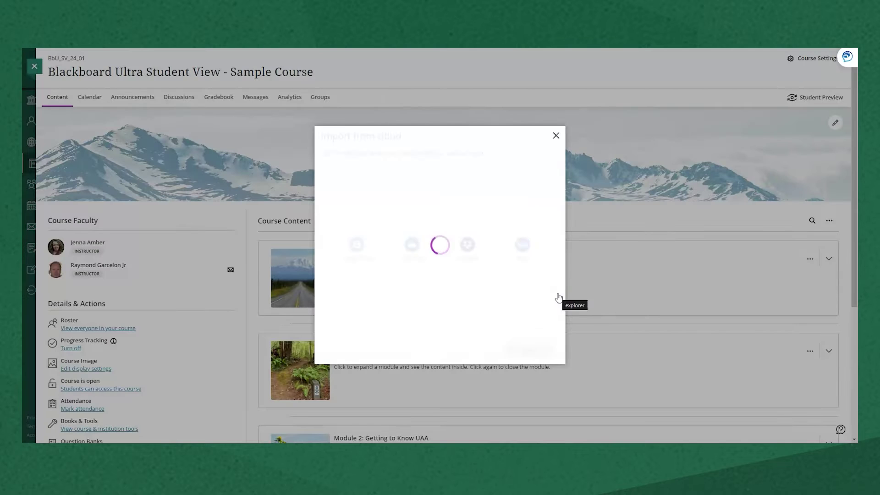
{"action": "left_click", "coordinate": [357, 246]}
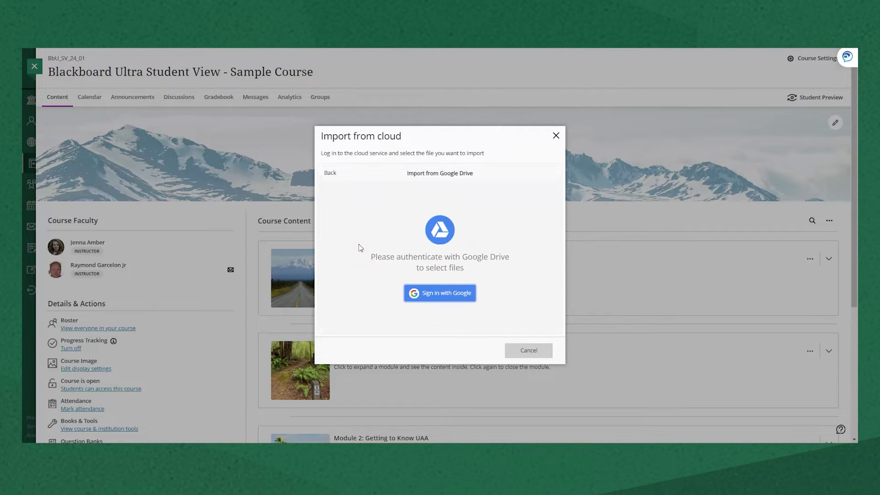
{"action": "left_click", "coordinate": [440, 294]}
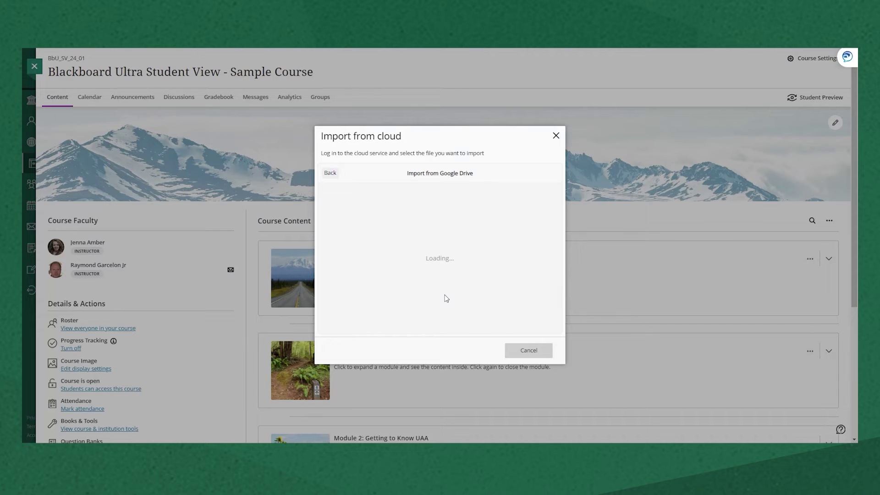
{"action": "left_click", "coordinate": [327, 270]}
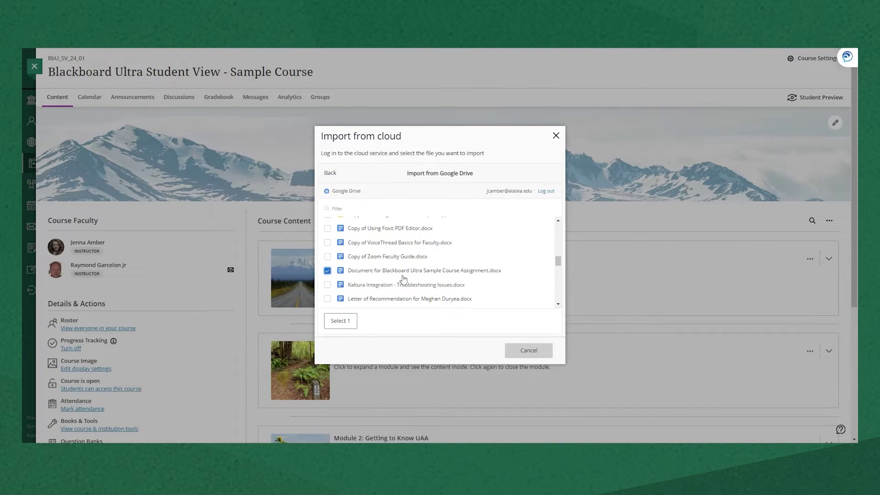
{"action": "left_click", "coordinate": [339, 322]}
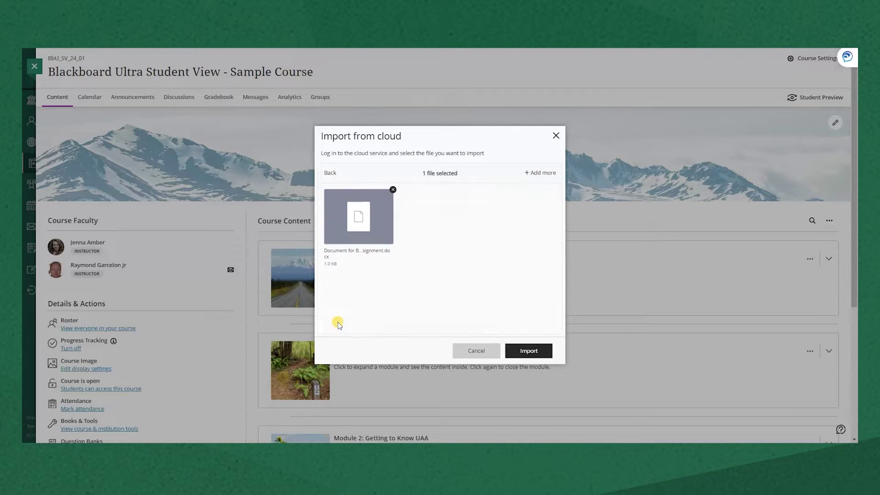
{"action": "left_click", "coordinate": [529, 351]}
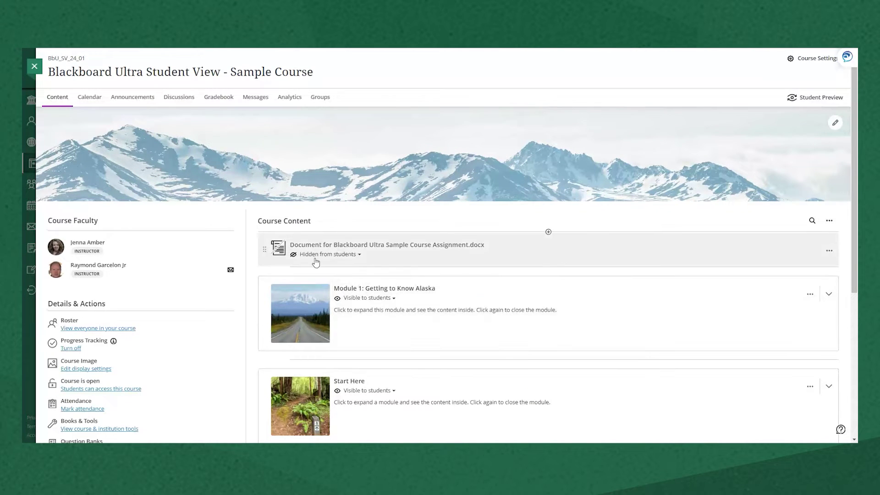
Make the imported assignment document visible to students and open it
{"action": "left_click", "coordinate": [318, 261]}
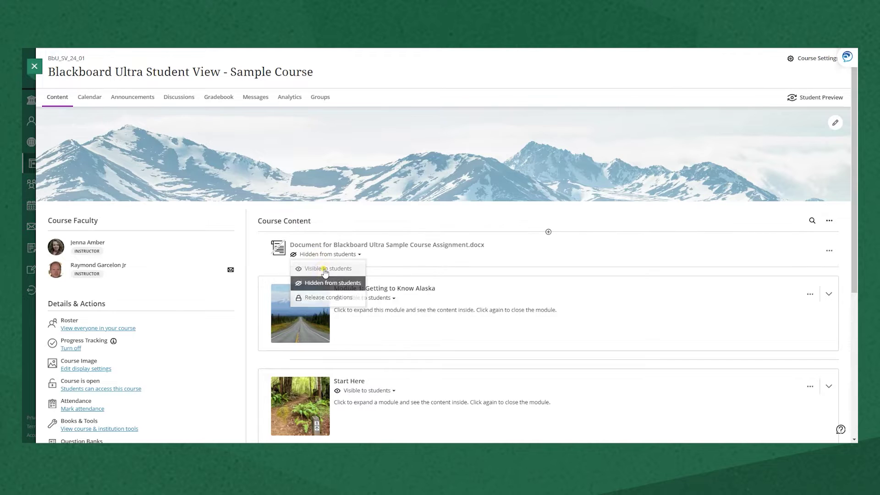
{"action": "left_click", "coordinate": [323, 268]}
{"action": "left_click", "coordinate": [350, 249]}
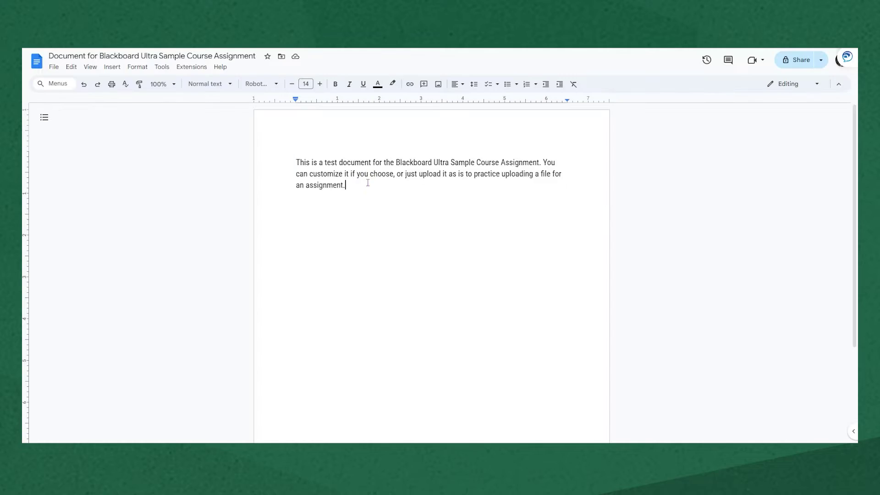
In Google Docs, add a paragraph: "You'll see, if I add to the document, it isn't reflected in what's been imported into Ultra via the Cloud Storage method."
{"action": "key", "text": "Return"}
{"action": "type", "text": "You'll see, if I add to the document, it isn't "}
{"action": "type", "text": "reflected in what's been imported into Ultra via the Cloud Storage met"}
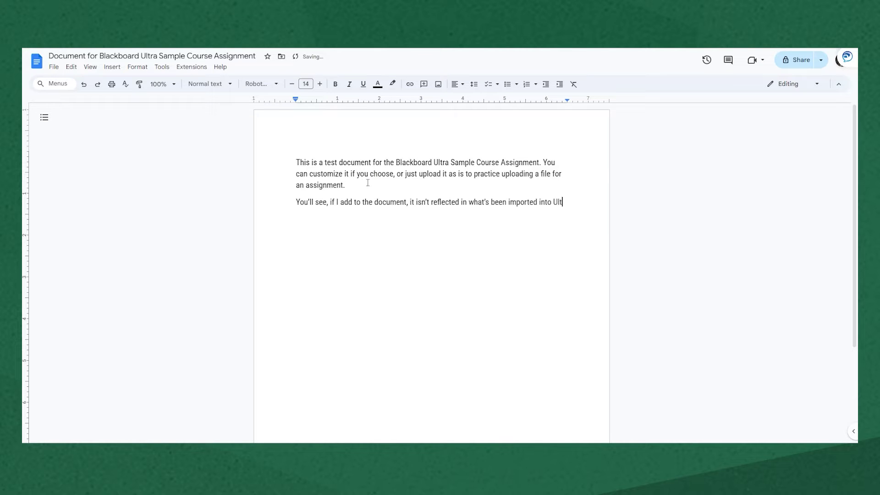
{"action": "type", "text": "hod."}
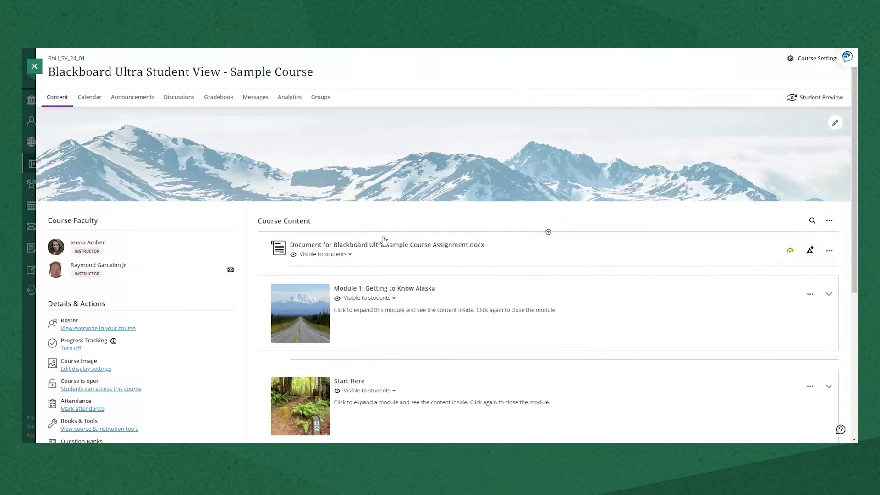
Open the imported assignment document in Blackboard to check it for the added paragraph, and close it
{"action": "left_click", "coordinate": [390, 249]}
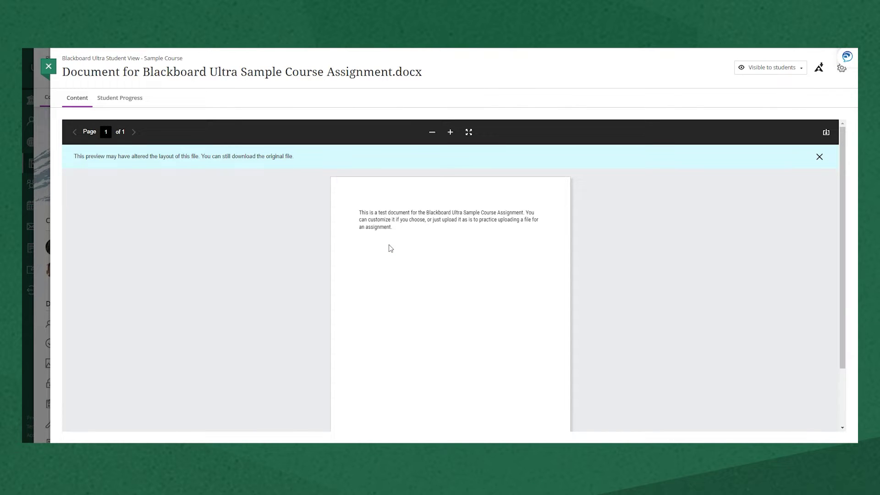
{"action": "left_click", "coordinate": [48, 66]}
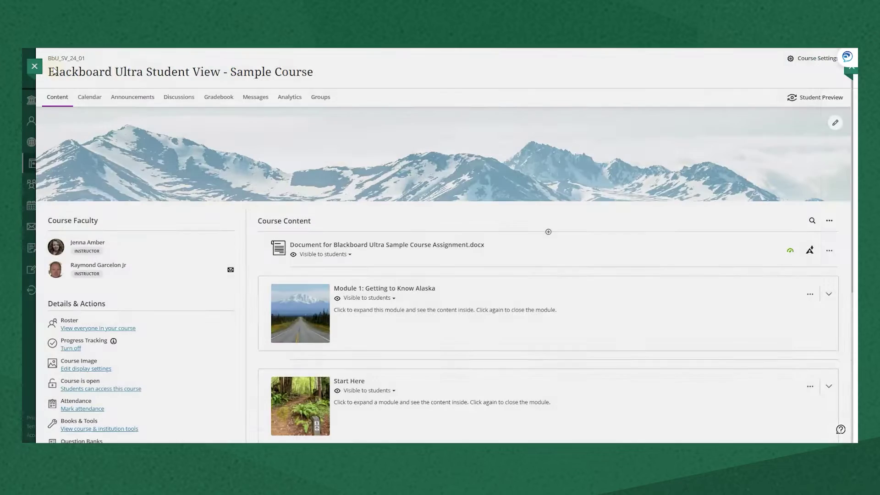
Create a Blackboard document at the start of the course content titled "Embedding a Google Doc in a Document"
{"action": "left_click", "coordinate": [549, 232]}
{"action": "left_click", "coordinate": [548, 249]}
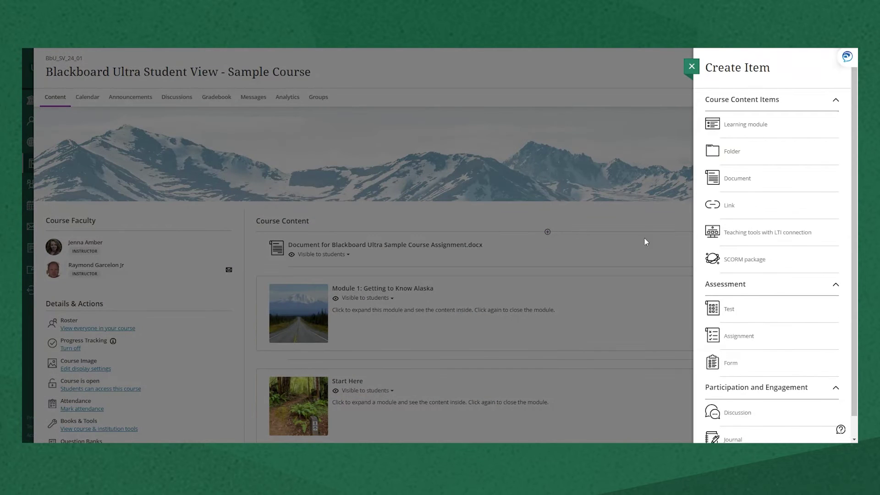
{"action": "left_click", "coordinate": [744, 180]}
{"action": "type", "text": "Embedding a Google Doc in a Document"}
{"action": "key", "text": "Return"}
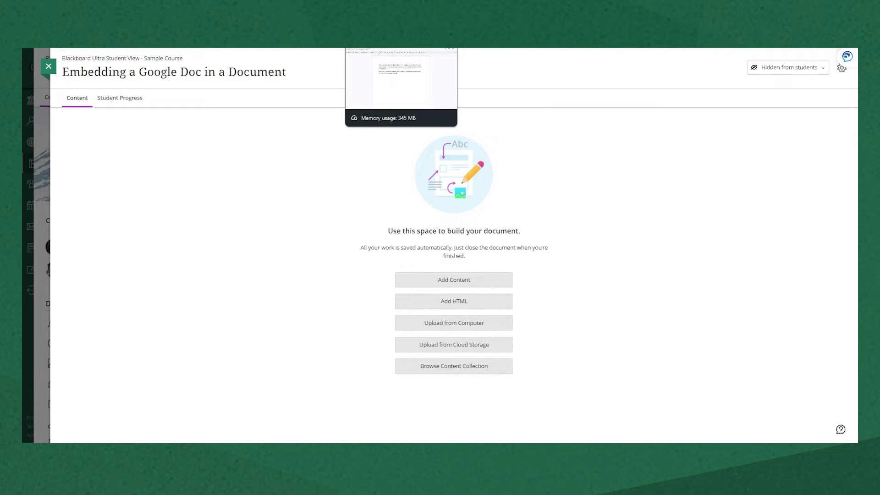
Switch to the assignment's Google Doc and open its Publish to web options for embedding
{"action": "left_click", "coordinate": [390, 10]}
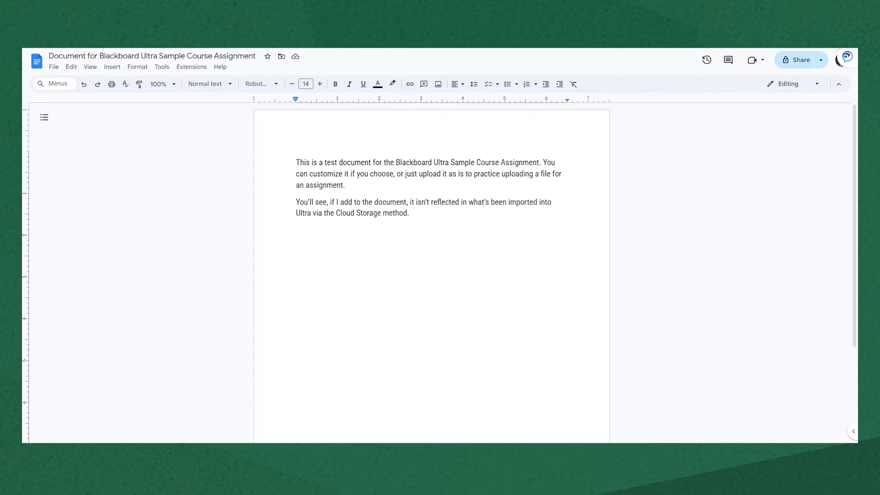
{"action": "left_click", "coordinate": [54, 67]}
{"action": "mouse_move", "coordinate": [66, 132]}
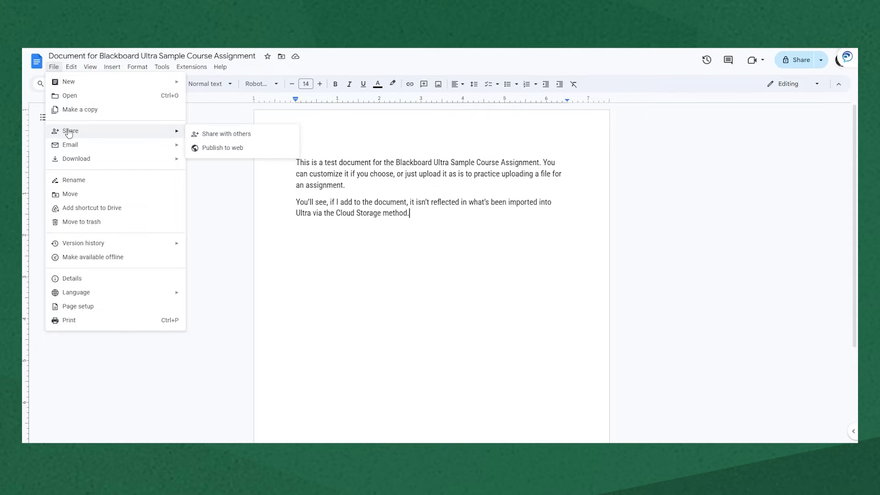
{"action": "left_click", "coordinate": [257, 148]}
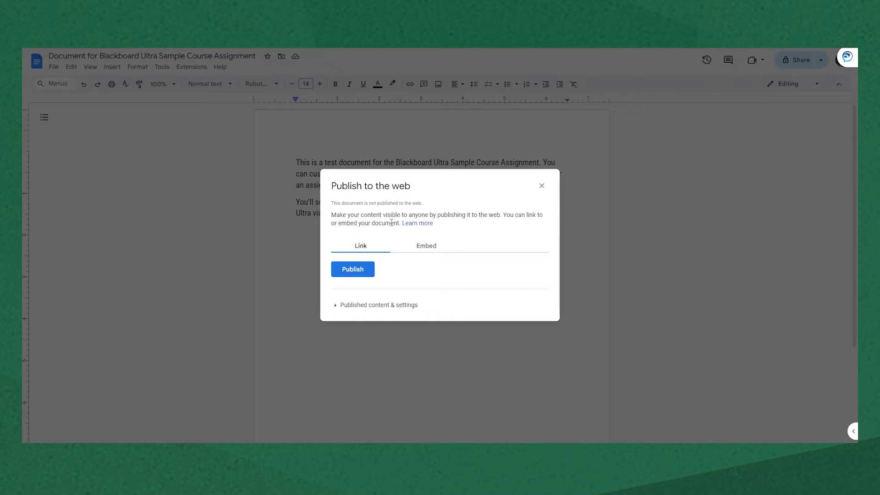
{"action": "left_click", "coordinate": [432, 250]}
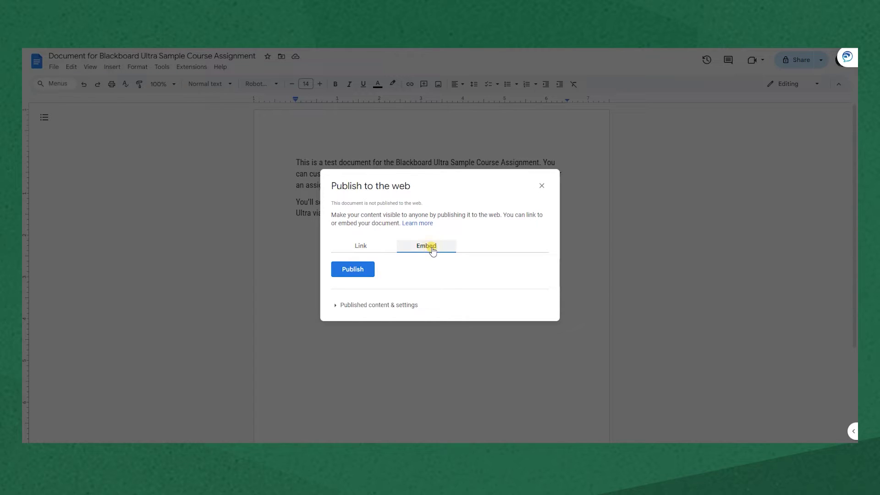
Review the published content and access restriction settings, and publish the Google Doc to the web for embedding
{"action": "left_click", "coordinate": [407, 311]}
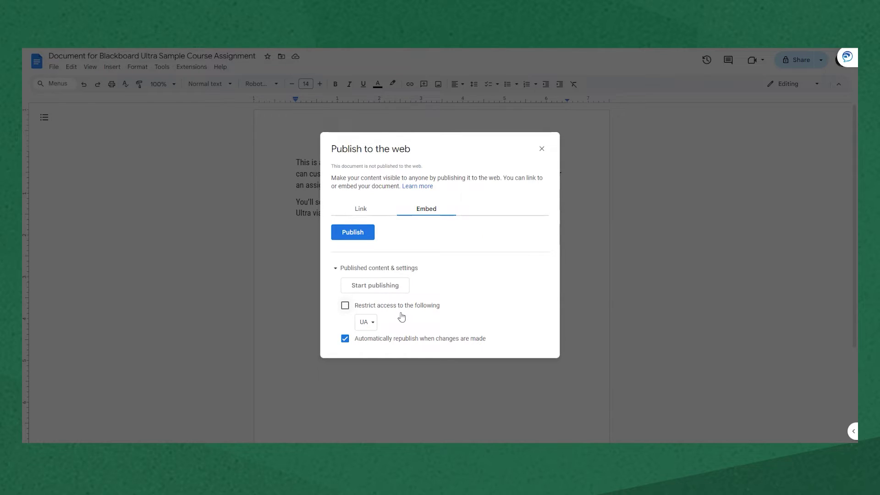
{"action": "left_click", "coordinate": [373, 328]}
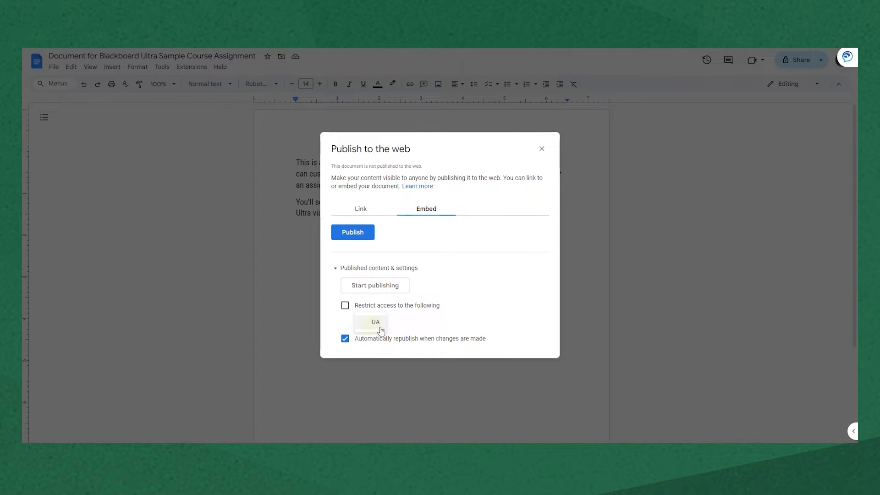
{"action": "left_click", "coordinate": [416, 324]}
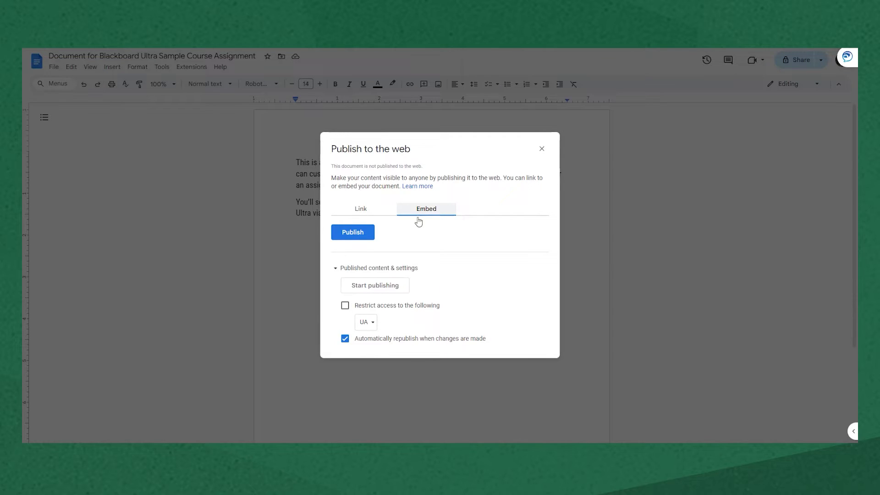
{"action": "left_click", "coordinate": [358, 235]}
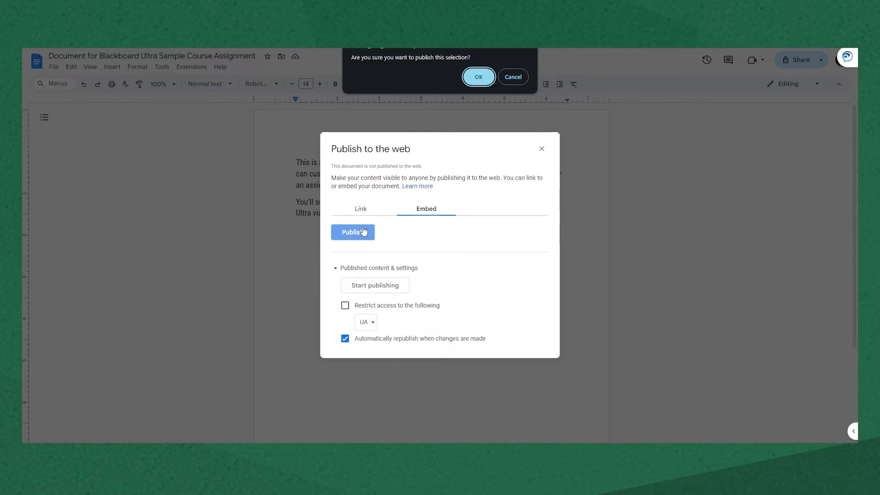
{"action": "left_click", "coordinate": [478, 77]}
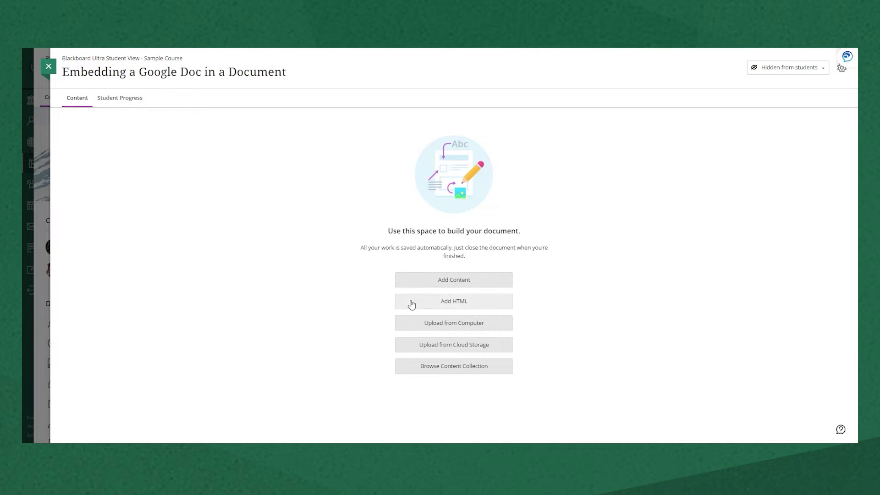
Add an HTML block to the Blackboard document containing the Google Doc's embed code, save it and check the embedded text
{"action": "left_click", "coordinate": [437, 305]}
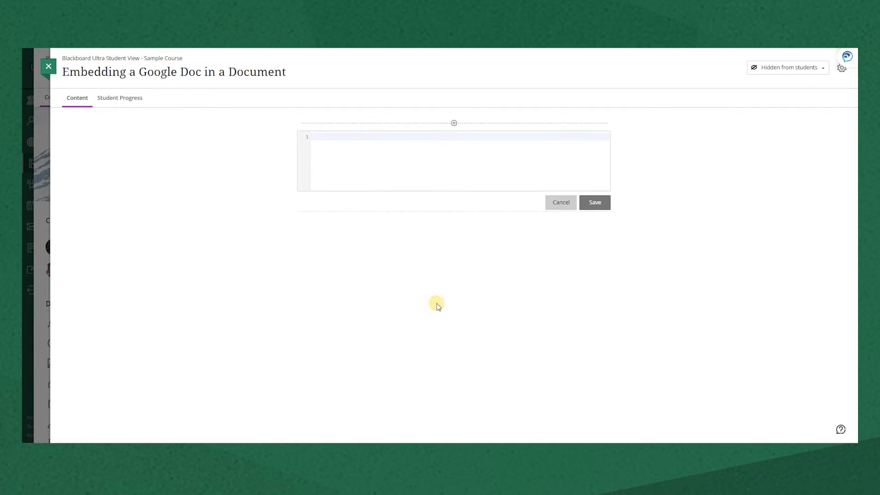
{"action": "left_click", "coordinate": [378, 133]}
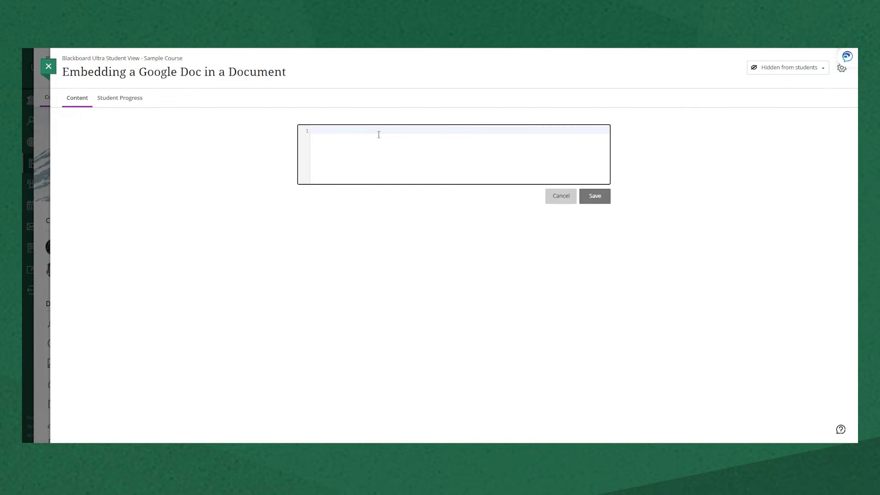
{"action": "key", "text": "ctrl+v"}
{"action": "left_click", "coordinate": [602, 204]}
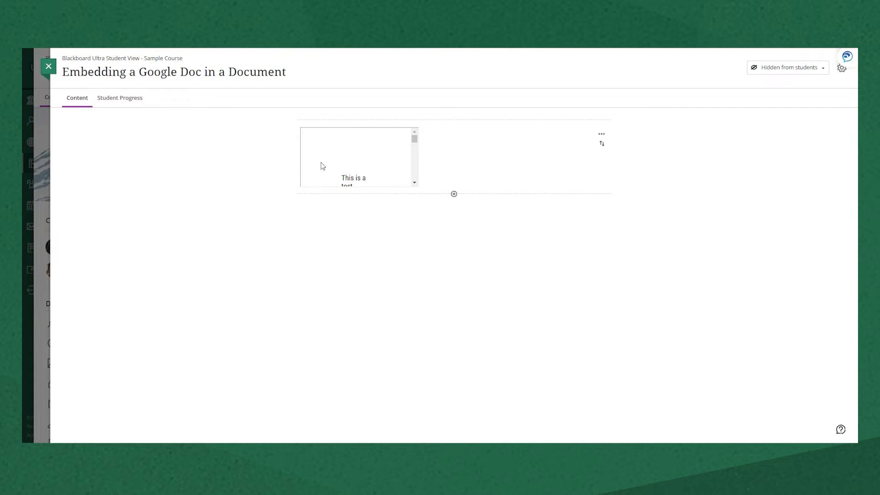
{"action": "scroll", "coordinate": [343, 166], "scroll_direction": "down", "scroll_amount": 3}
{"action": "scroll", "coordinate": [345, 165], "scroll_direction": "down", "scroll_amount": 6}
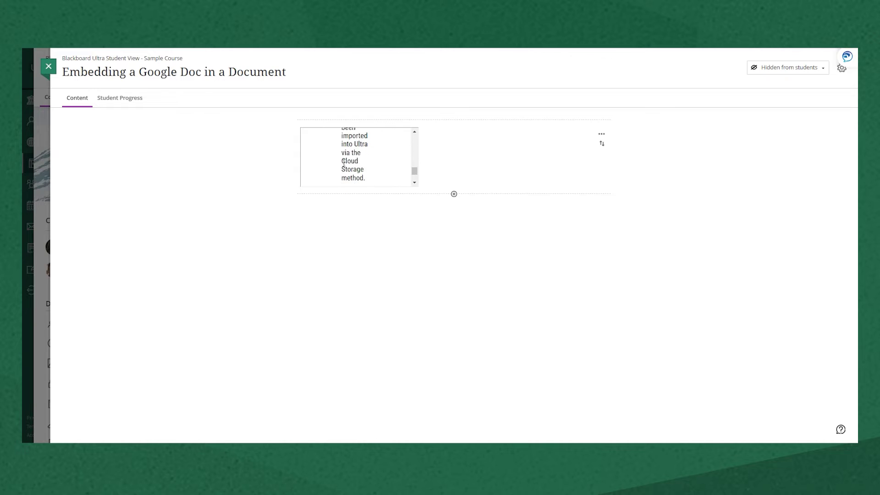
Edit the HTML block to set the iframe's width to 700 and height to 900, and save it
{"action": "left_click", "coordinate": [601, 134]}
{"action": "left_click", "coordinate": [582, 148]}
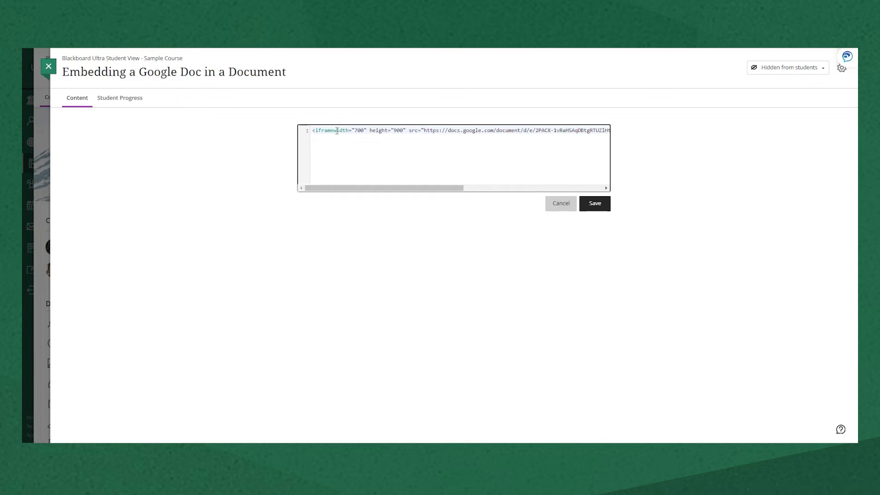
{"action": "left_click", "coordinate": [334, 132]}
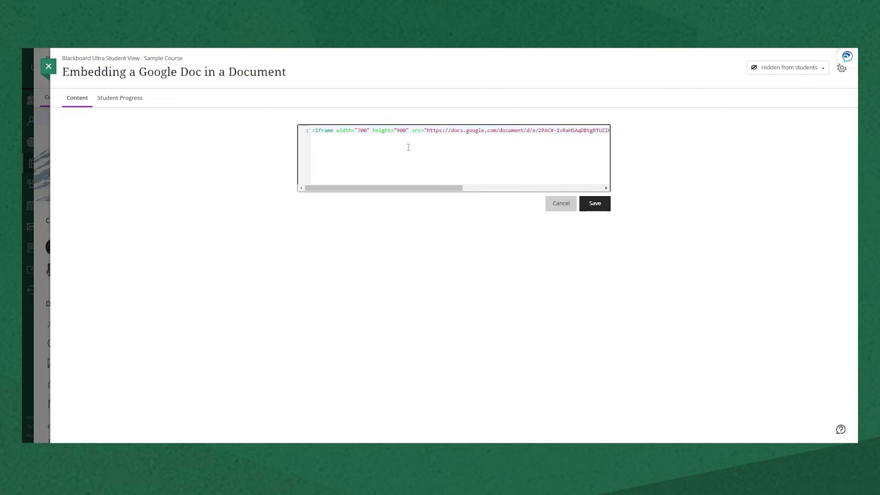
{"action": "left_click", "coordinate": [596, 205]}
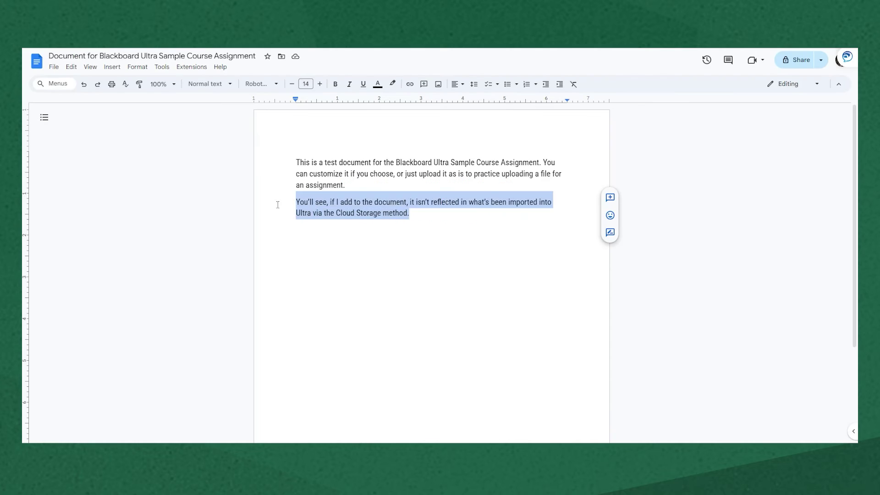
Replace the Google Doc's second paragraph with a sentence saying re-published changes are reflected in the embedded Ultra document, and close the Blackboard document
{"action": "type", "text": "Now"}
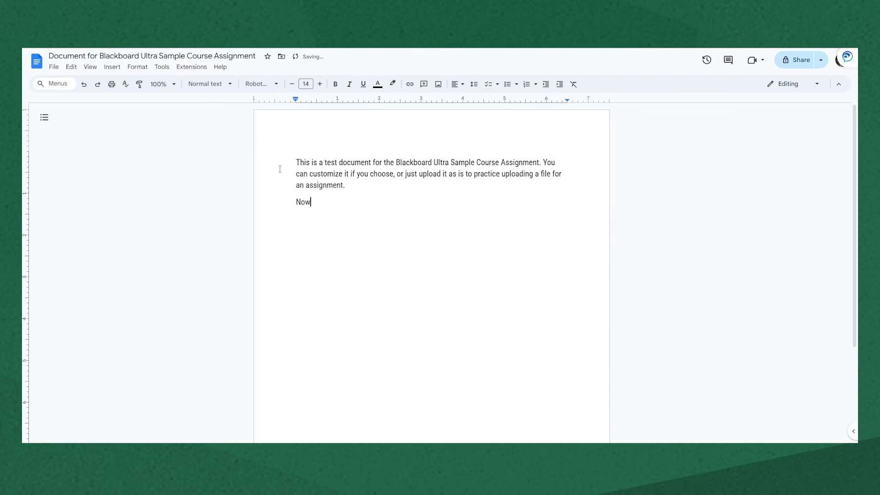
{"action": "type", "text": " since it's been published, and I've selected that it should re-publish when I make changes, you'll see the changes reflected in the embd"}
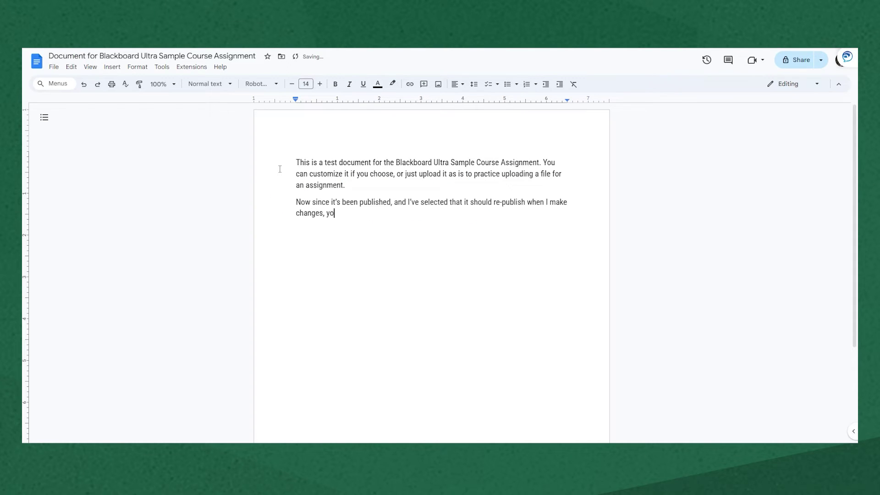
{"action": "key", "text": "BackSpace"}
{"action": "type", "text": "edded document in Ultra"}
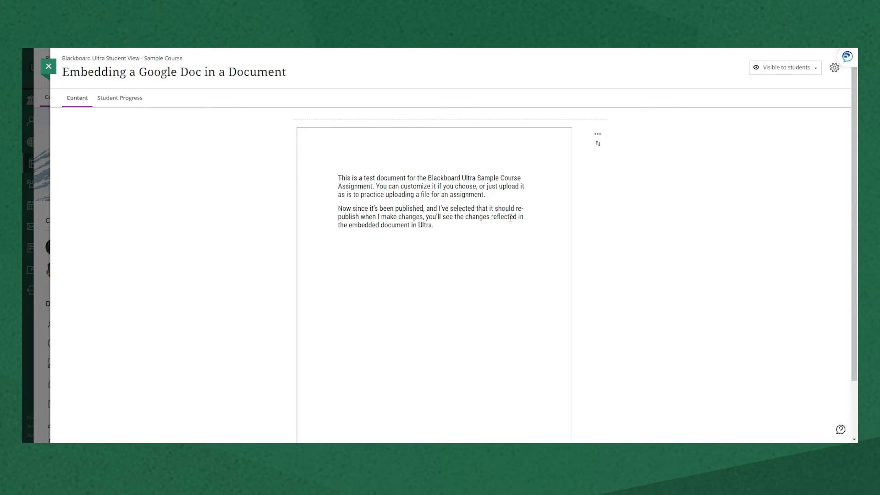
{"action": "left_click", "coordinate": [49, 67]}
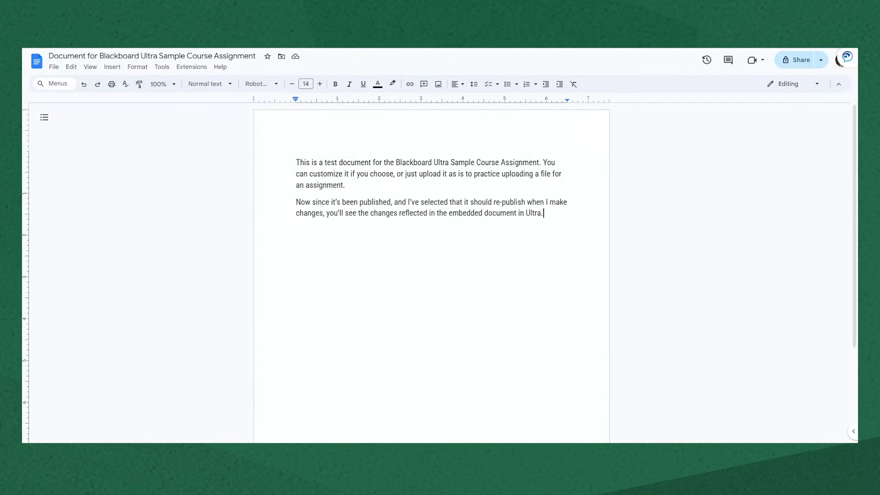
Share the Google Doc by setting its general access to UA, and copy the sharing link
{"action": "left_click", "coordinate": [53, 67]}
{"action": "mouse_move", "coordinate": [70, 132]}
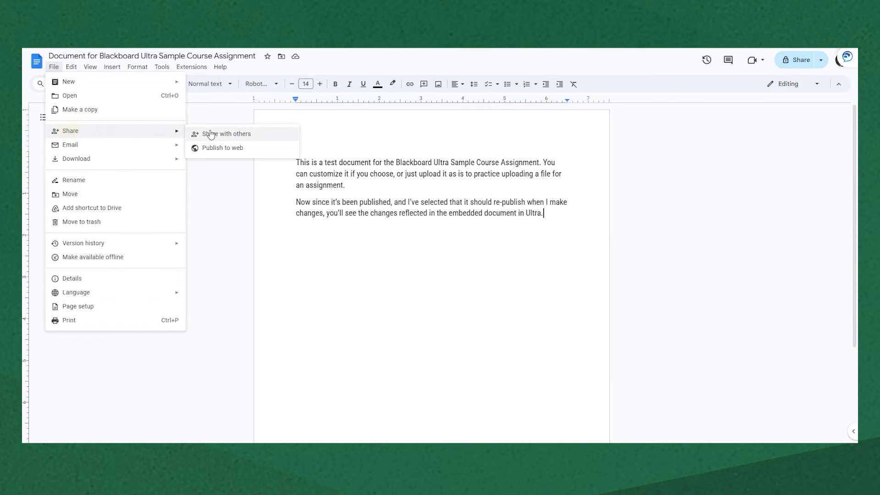
{"action": "left_click", "coordinate": [215, 131]}
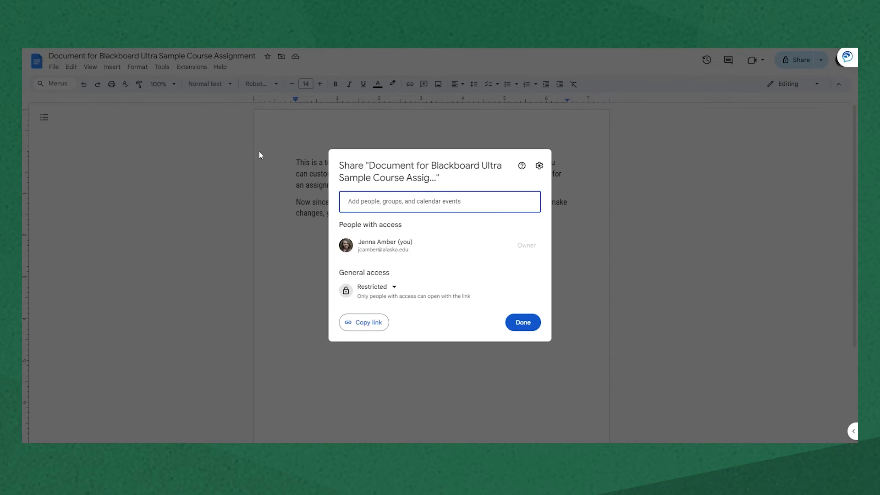
{"action": "left_click", "coordinate": [389, 290]}
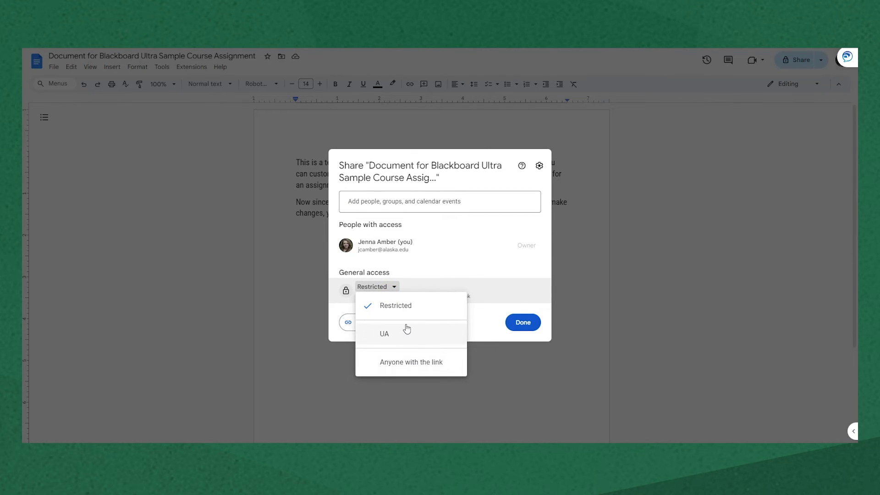
{"action": "left_click", "coordinate": [415, 337]}
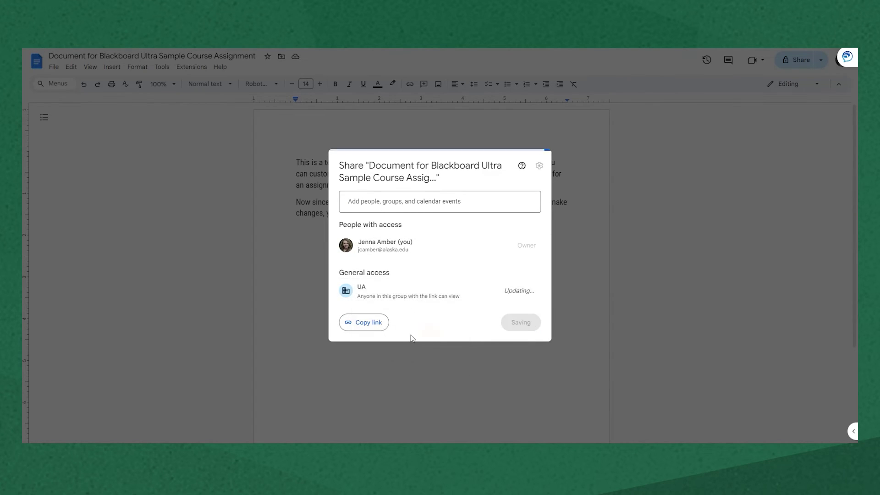
{"action": "left_click", "coordinate": [369, 326]}
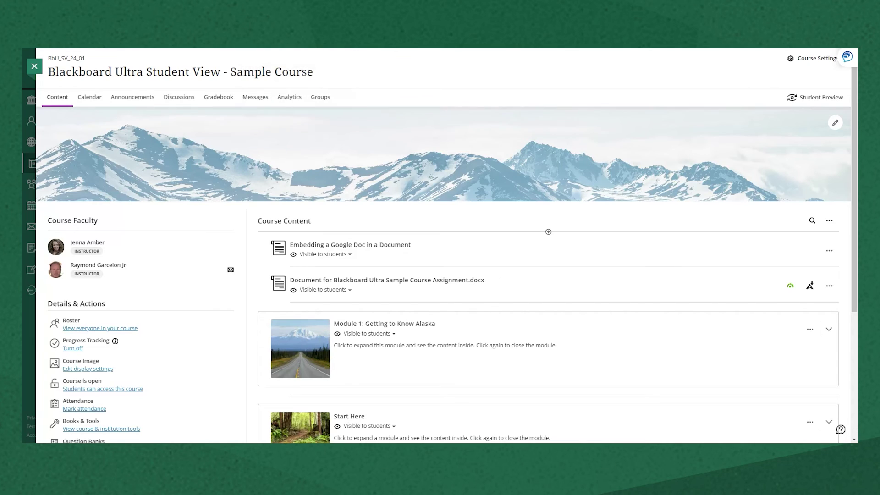
Create a web link above the first Course Content item, named "Google Doc in Blackboard Ultra - Linked", with the copied sharing link as its URL
{"action": "left_click", "coordinate": [548, 232]}
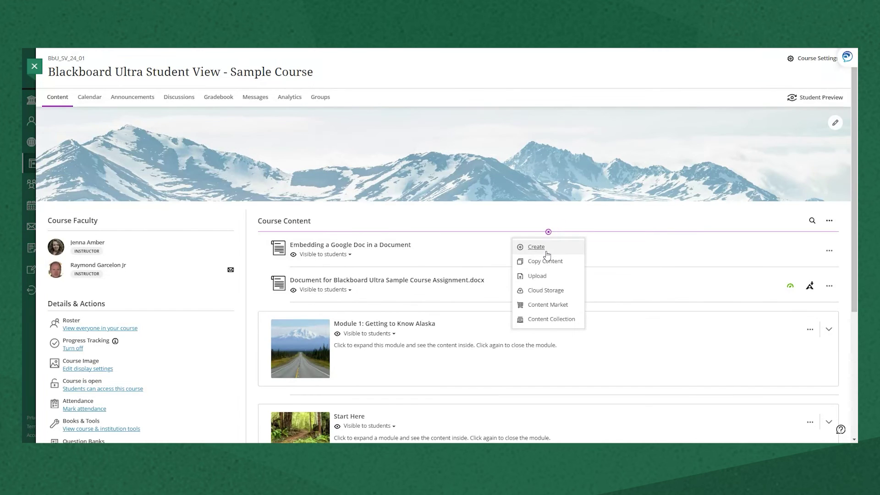
{"action": "left_click", "coordinate": [545, 247]}
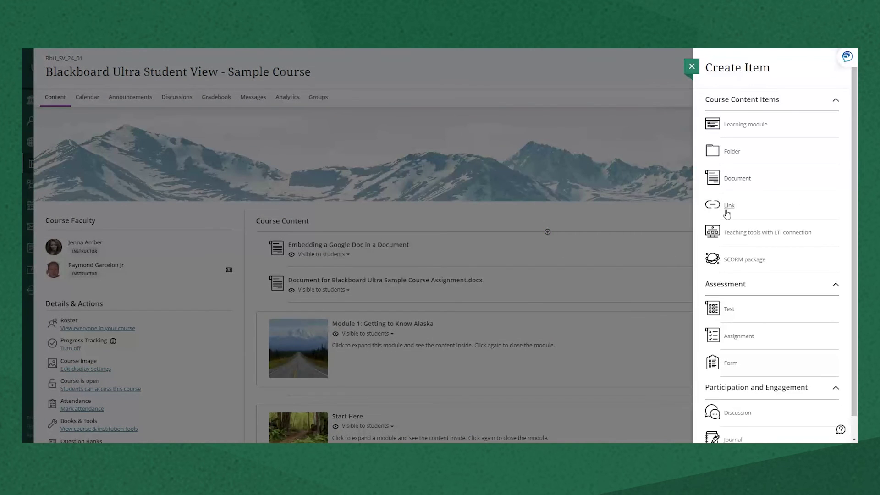
{"action": "left_click", "coordinate": [727, 207]}
{"action": "left_click", "coordinate": [167, 155]}
{"action": "type", "text": "Google Doc in Blackboard Ultra - Linked"}
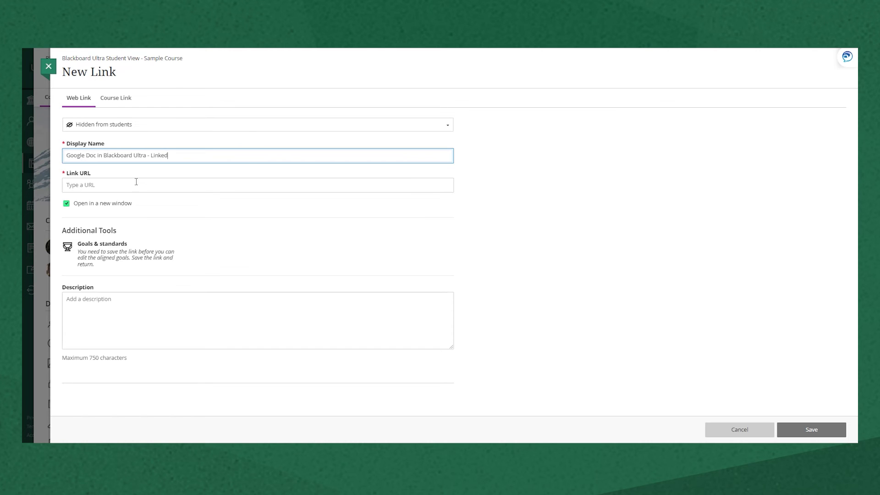
{"action": "left_click", "coordinate": [137, 184]}
{"action": "key", "text": "ctrl+v"}
Add the description "Click this link to open our editable google doc.", save the link and make it visible to students
{"action": "left_click", "coordinate": [172, 319]}
{"action": "type", "text": "Click this link to open our editable google doc."}
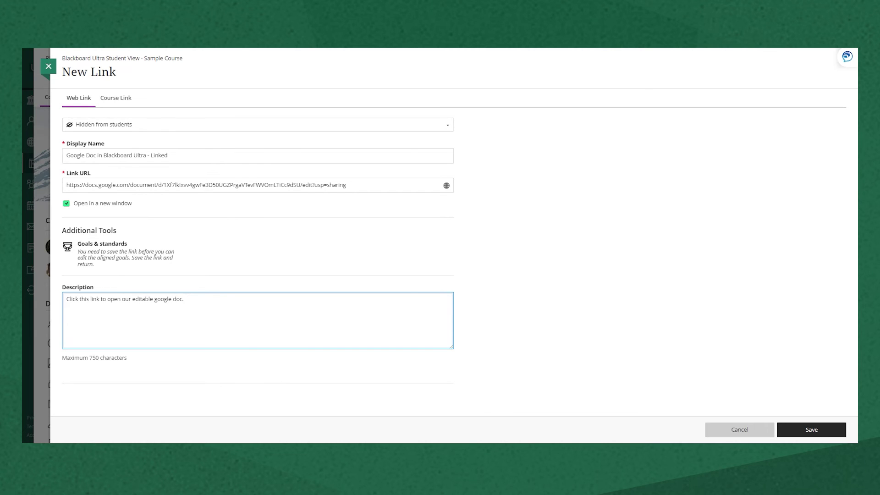
{"action": "left_click", "coordinate": [814, 427]}
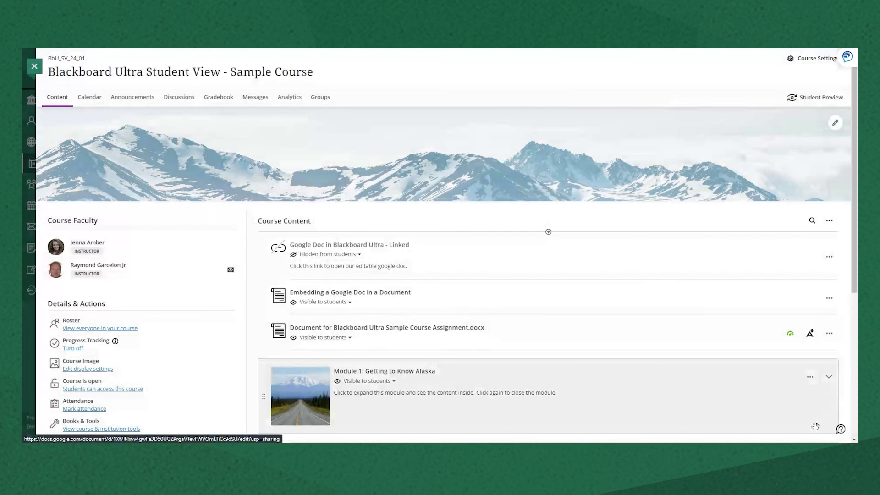
{"action": "left_click", "coordinate": [320, 255]}
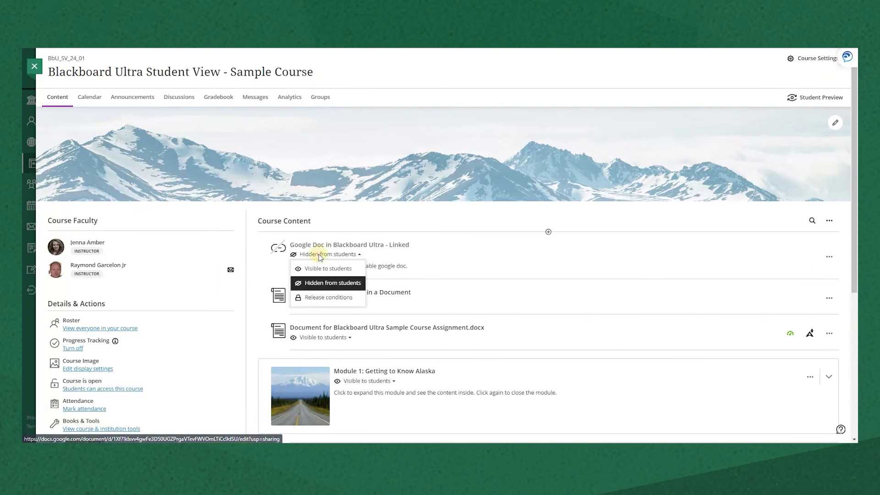
{"action": "left_click", "coordinate": [327, 269]}
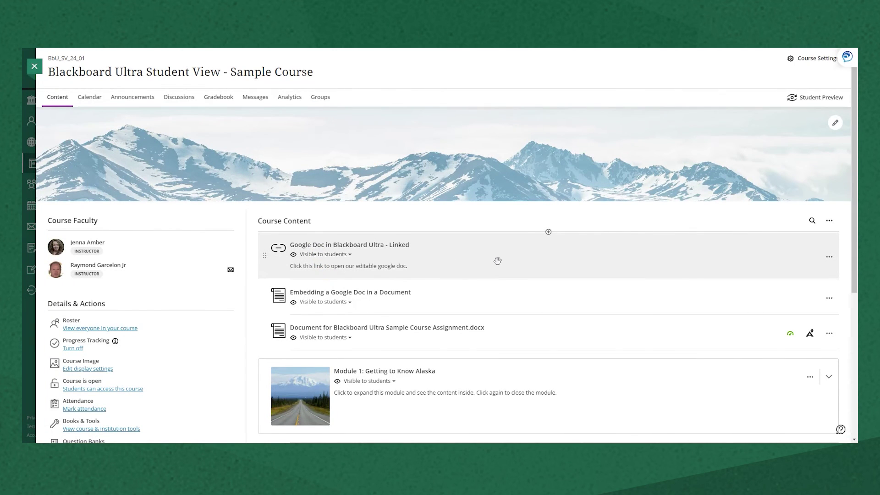